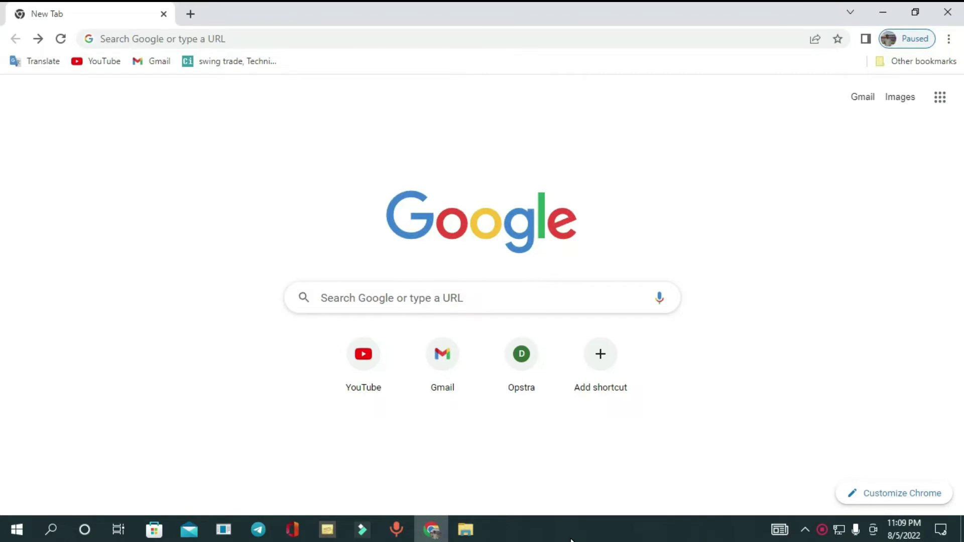
Search Google for epfo and open the Employees' Provident Fund Organisation website from the results.
left_click(329, 298)
left_click(326, 329)
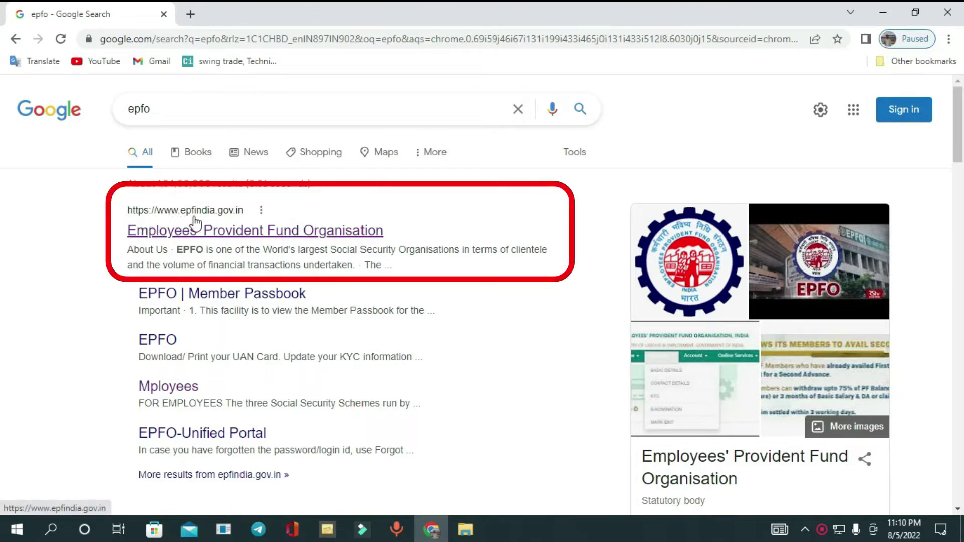
left_click(233, 230)
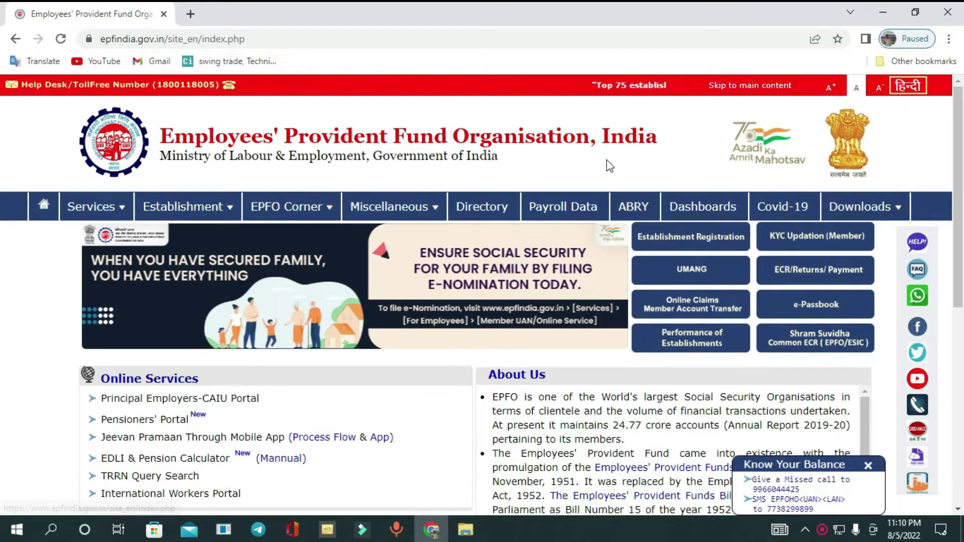
Open the Member UAN/Online Service (OCS/OTCP) portal from the site's services for employees.
mouse_move(124, 210)
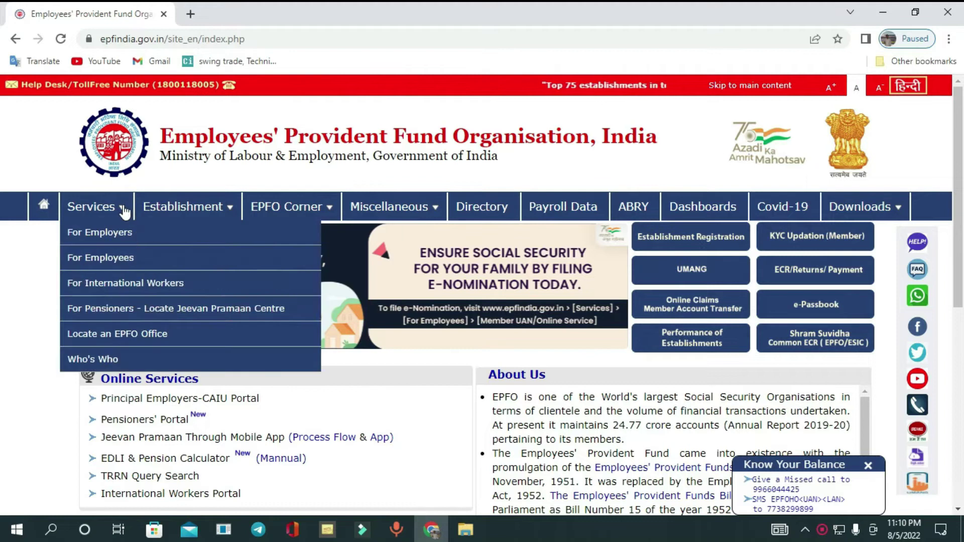
left_click(119, 261)
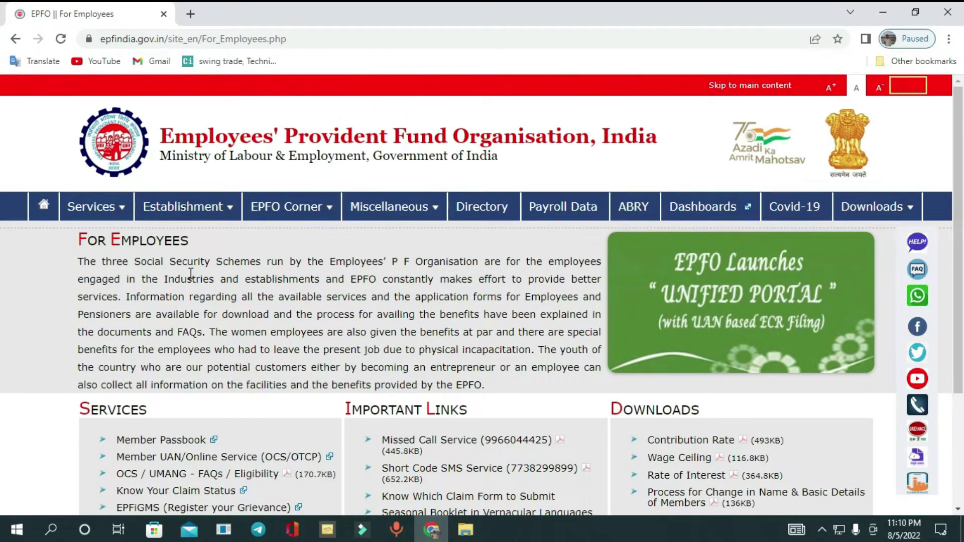
scroll(191, 273, "down", 1)
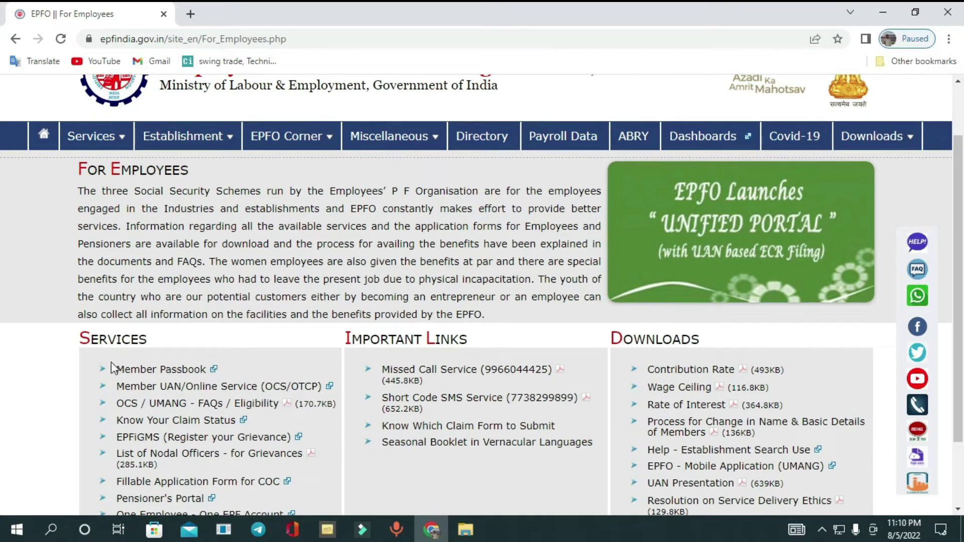
left_click(246, 388)
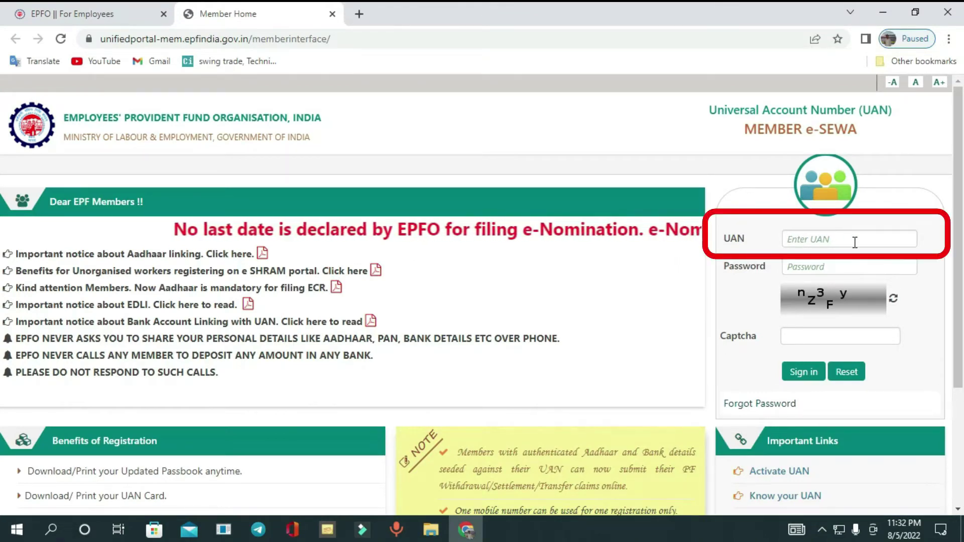
Sign in with the member's UAN, account password and captcha code, and postpone the e-nomination filing.
left_click(792, 239)
type("10")
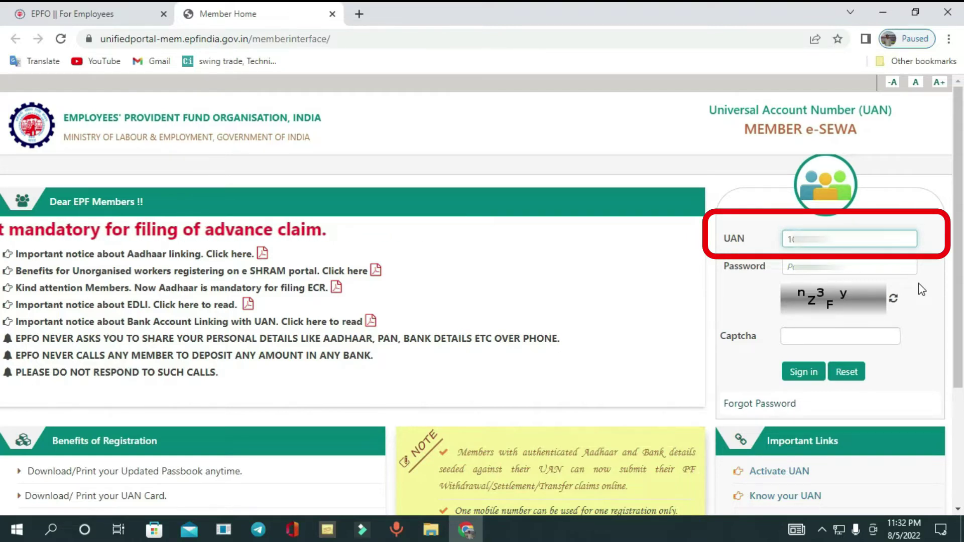
left_click(893, 266)
type("••••••••")
left_click(801, 336)
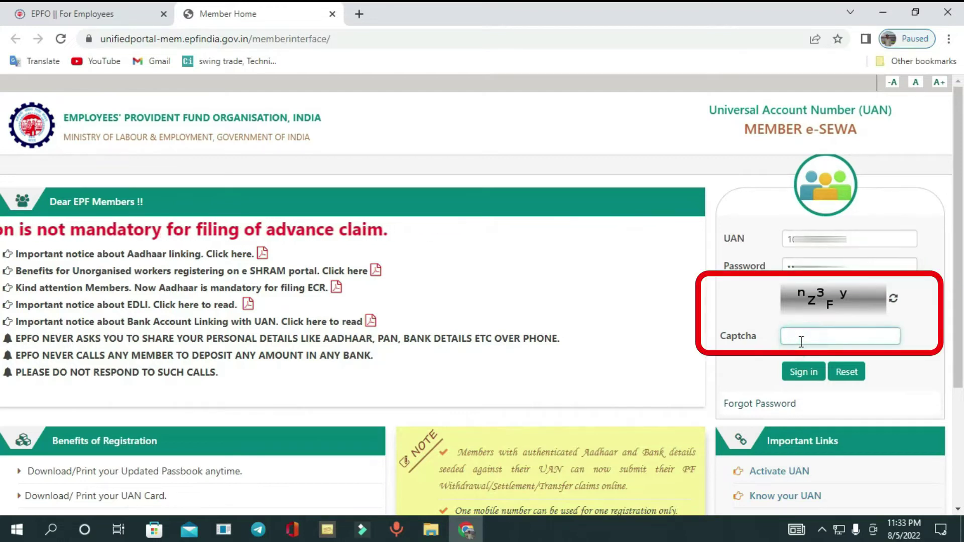
type("nZ3Fy")
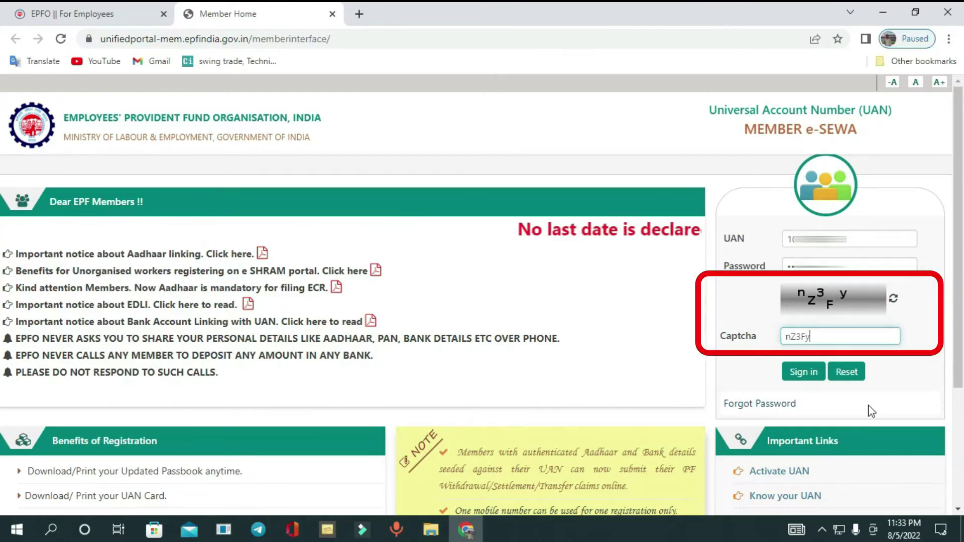
left_click(801, 374)
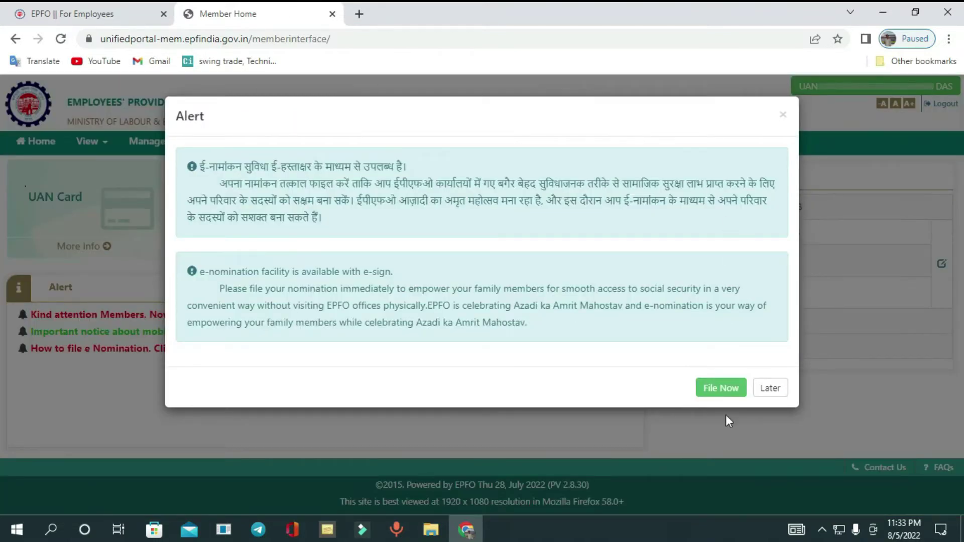
left_click(770, 388)
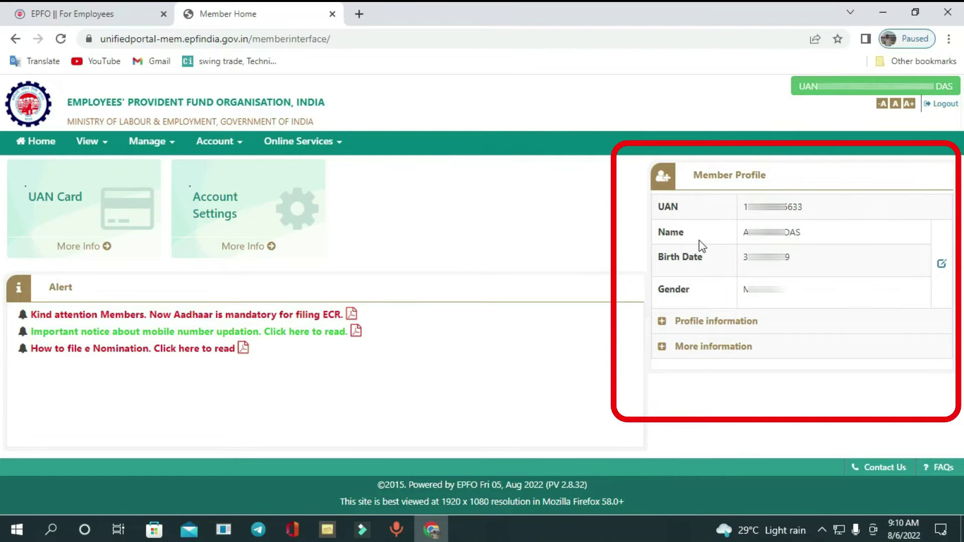
Expand the Profile information section and examine the member's KYC and contact details.
left_click(659, 322)
scroll(791, 411, "down", 2)
scroll(791, 410, "up", 2)
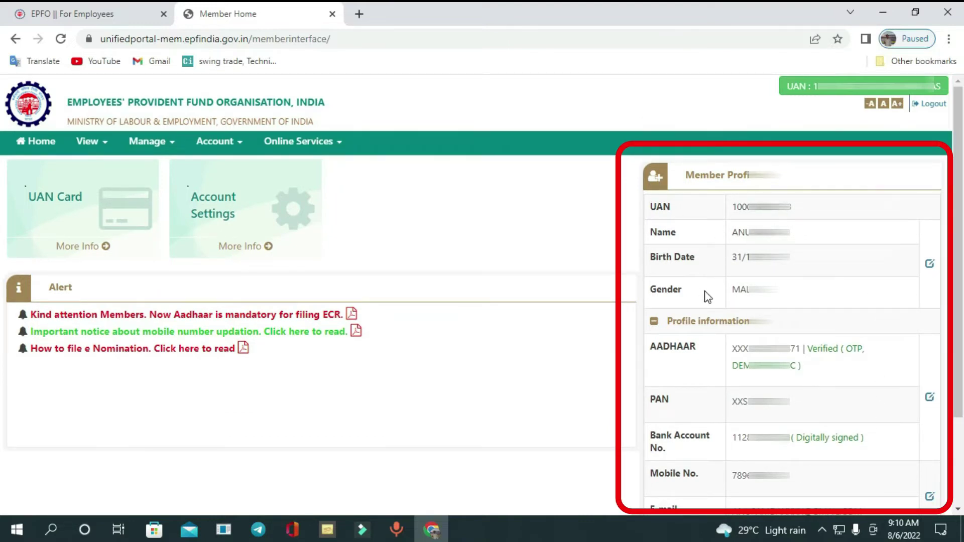
scroll(707, 296, "down", 2)
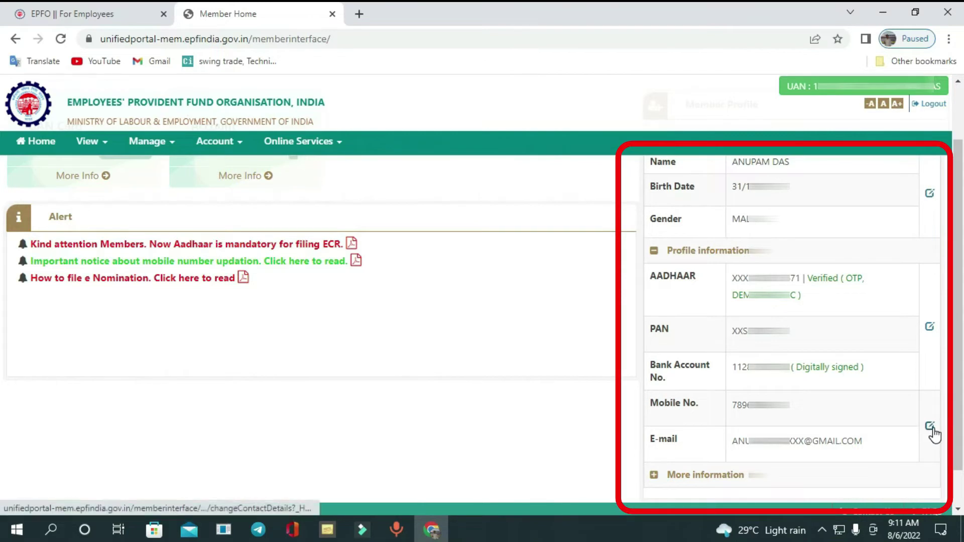
scroll(909, 287, "up", 3)
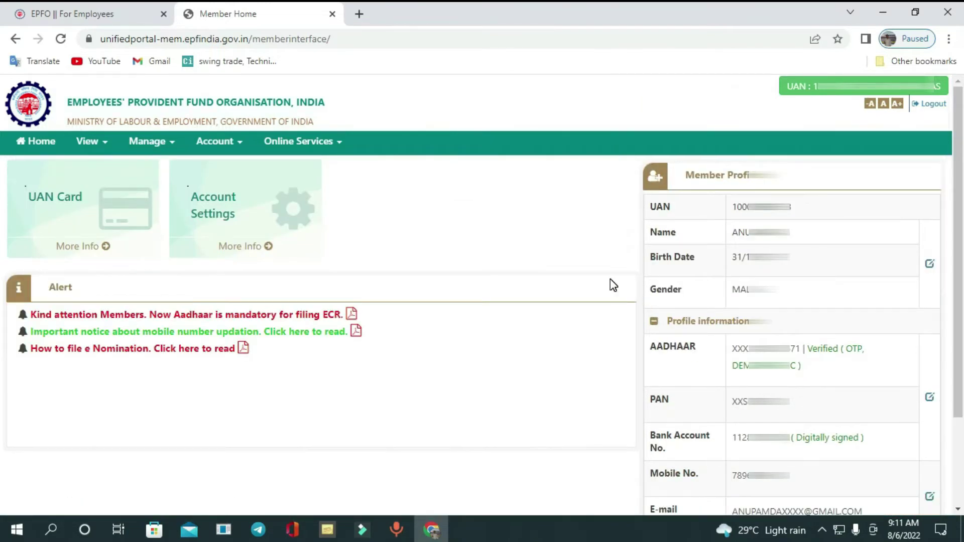
Open the member's profile, start changing its photo, and load 20201030_095232-ImResizer.jpg from the Downloads folder.
left_click(100, 144)
left_click(103, 169)
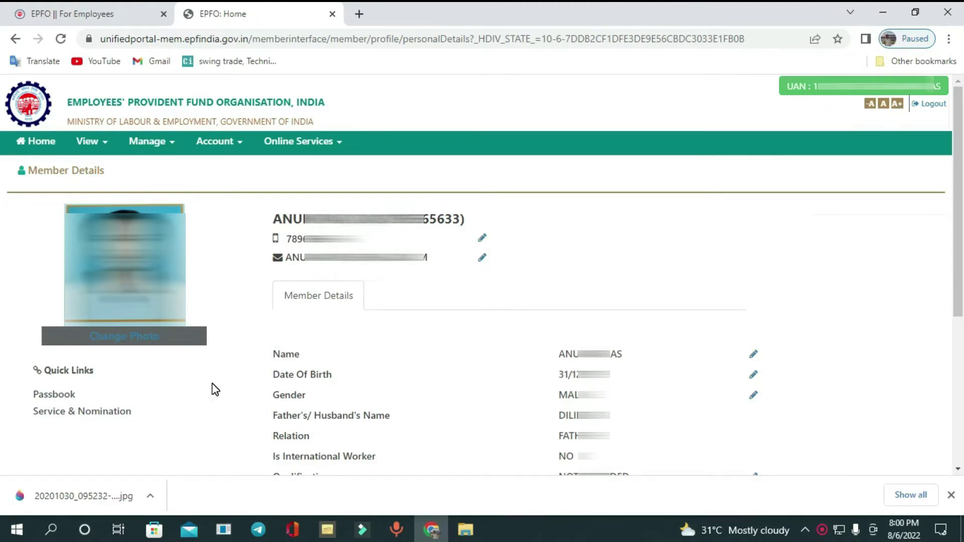
left_click(127, 336)
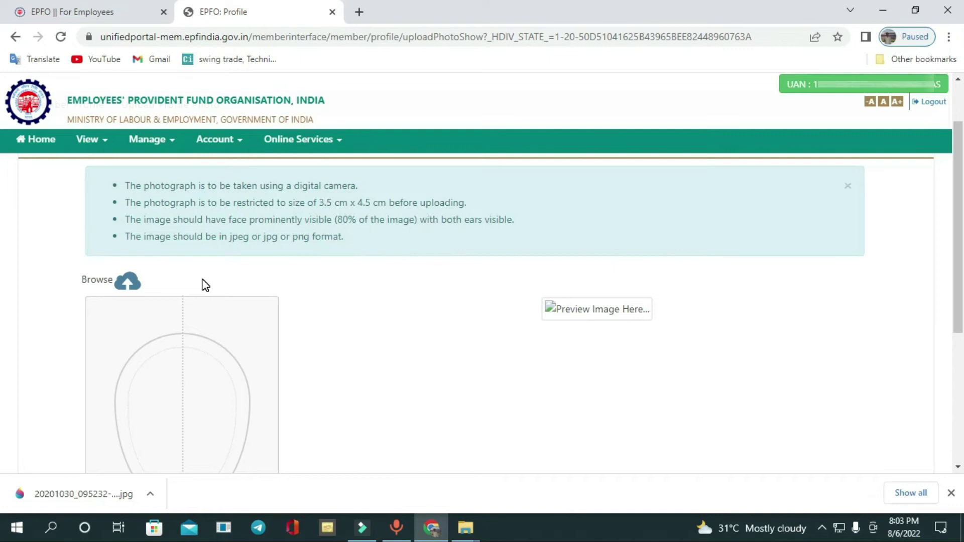
left_click(129, 283)
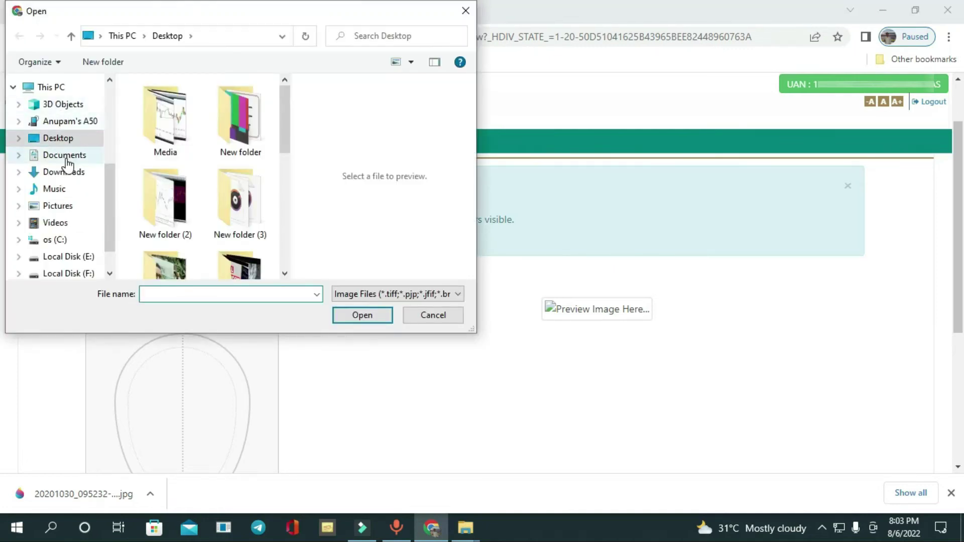
left_click(63, 172)
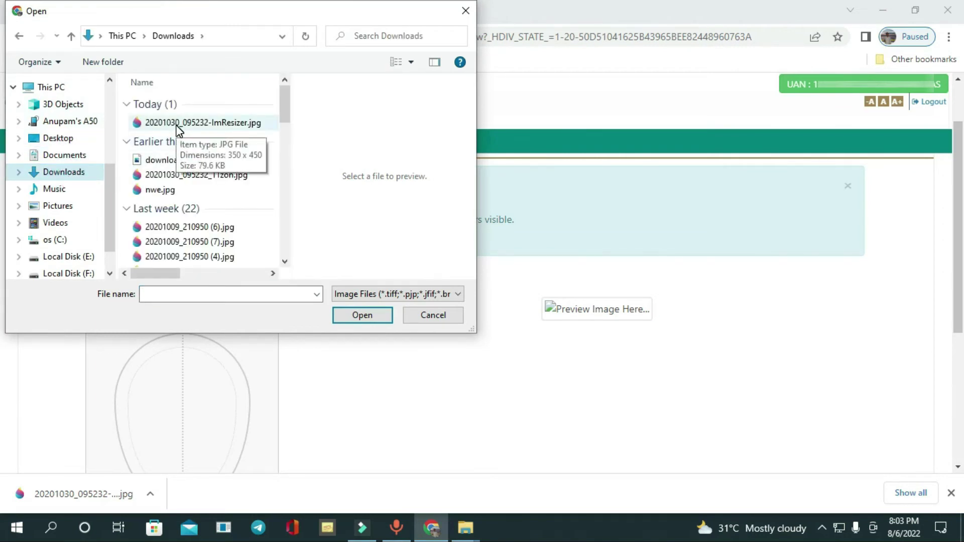
left_click(177, 127)
left_click(350, 315)
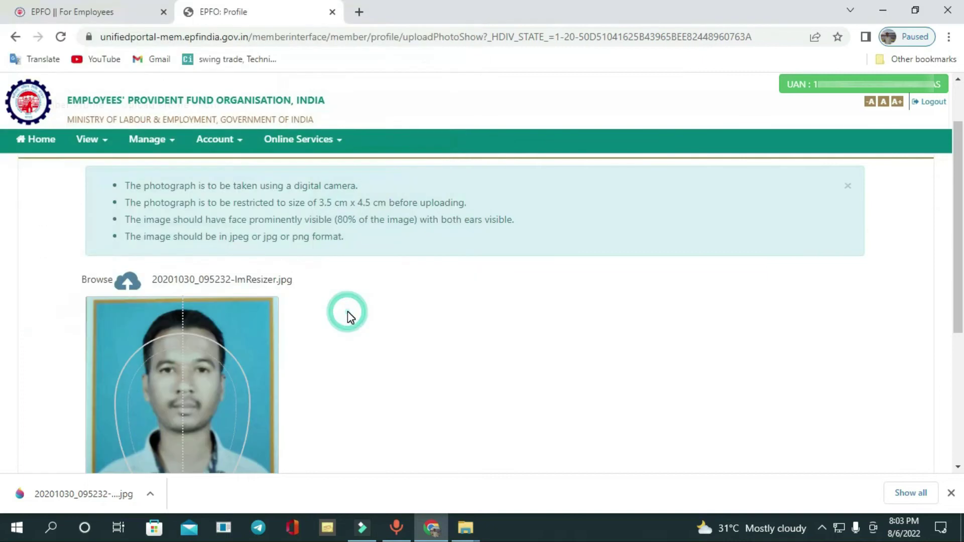
Check the loaded photo against the face template and generate its preview.
scroll(329, 335, "down", 3)
scroll(330, 335, "down", 1)
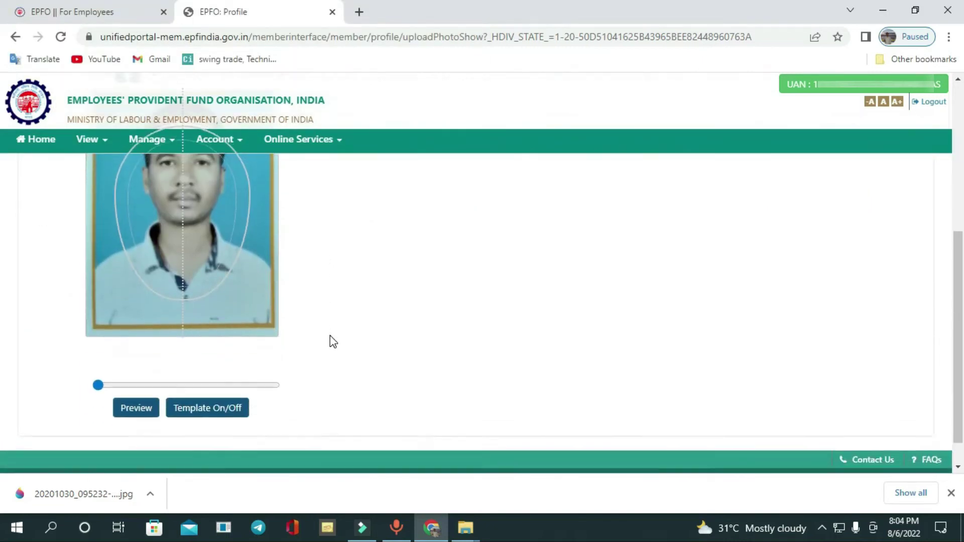
scroll(325, 319, "up", 4)
scroll(325, 323, "down", 3)
scroll(325, 323, "down", 3)
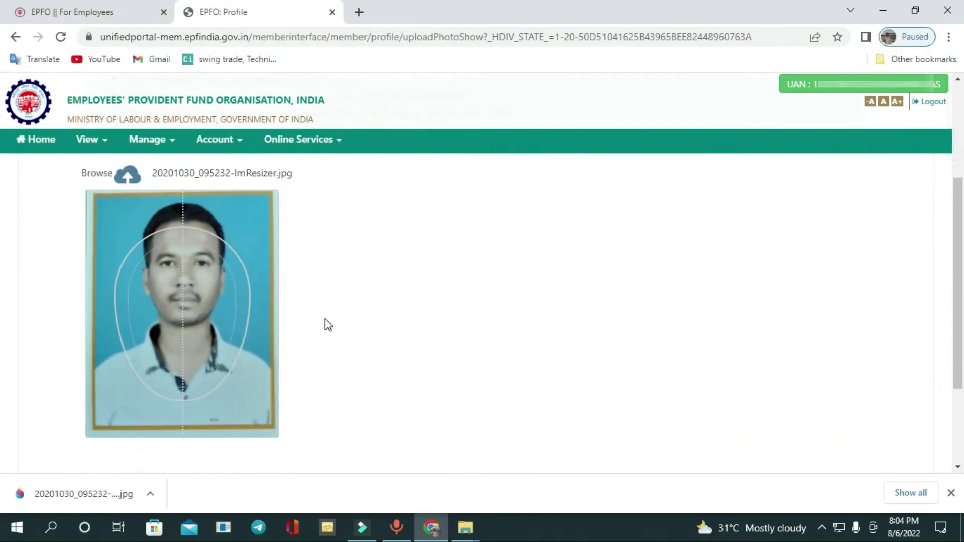
mouse_move(98, 382)
left_mouse_down()
mouse_move(141, 386)
mouse_move(101, 383)
left_mouse_up()
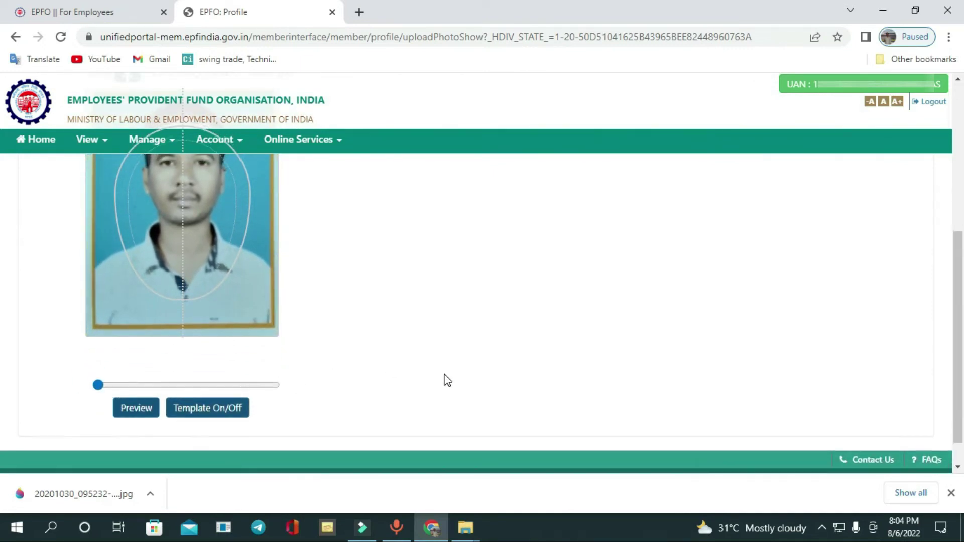
left_click(134, 404)
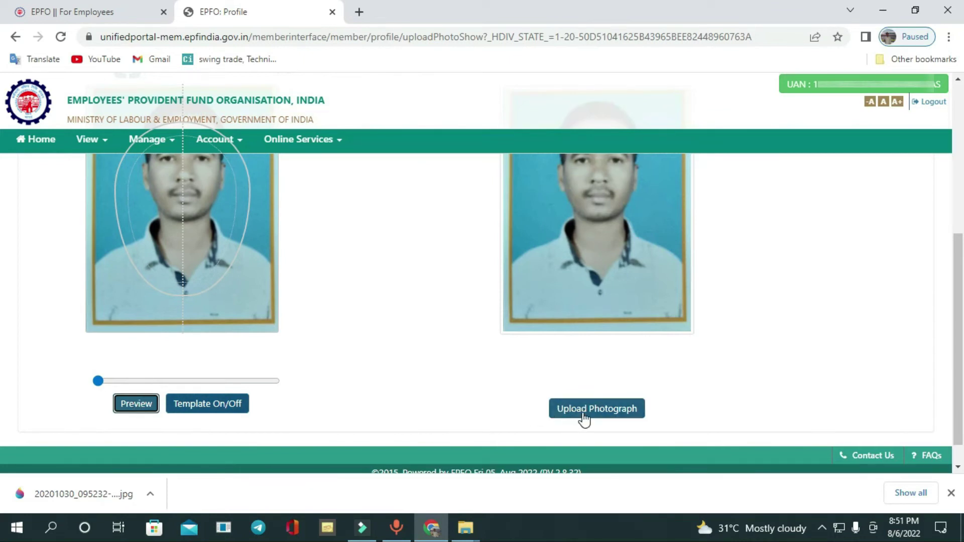
Upload the previewed photograph to the member profile and confirm the upload.
scroll(585, 452, "up", 1)
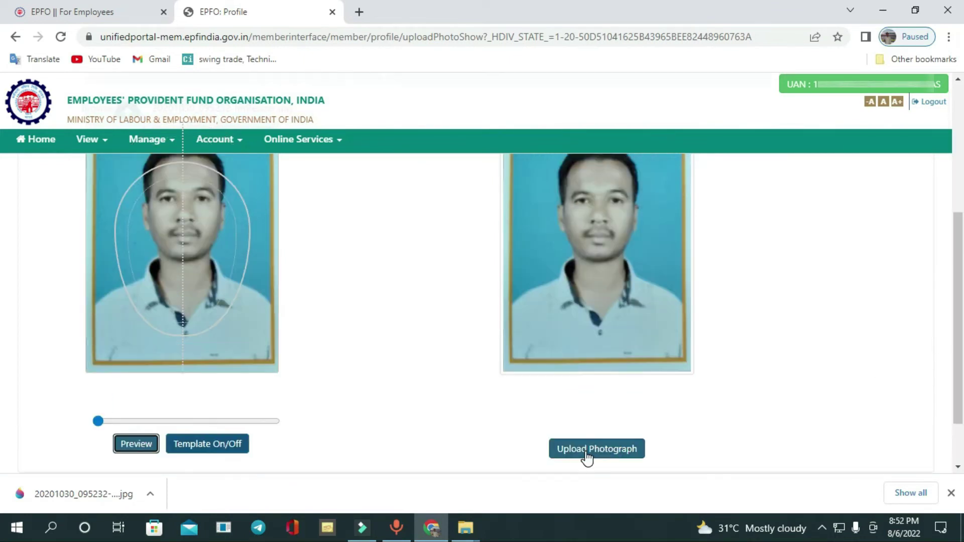
left_click(586, 452)
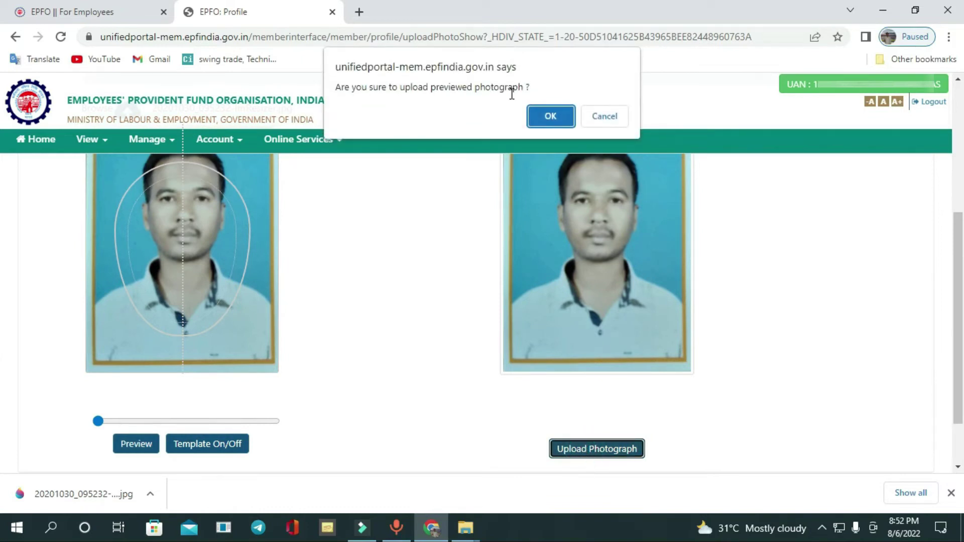
left_click(549, 117)
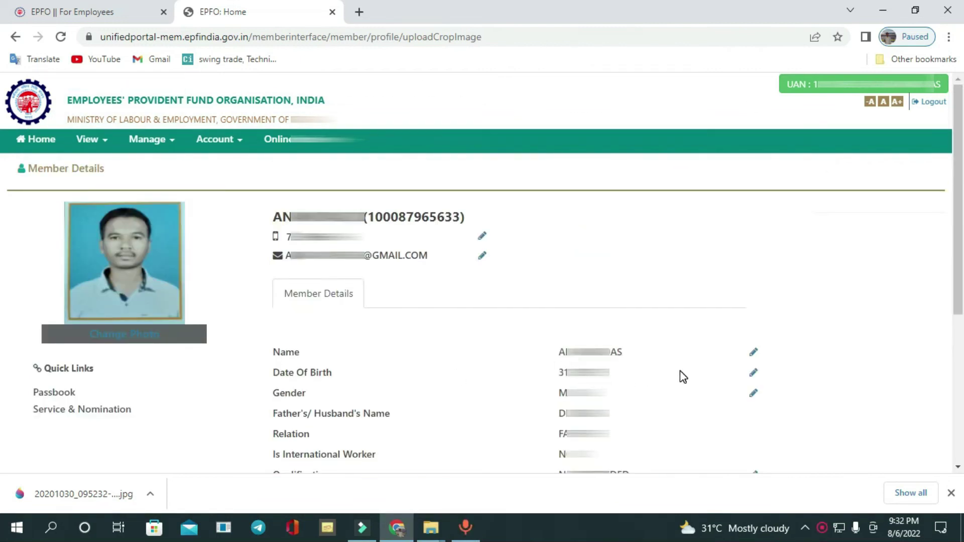
Open the member's name for correction in Modify Basic Details and select HINDUSTAN LEVER LTD as the employer.
left_click(756, 356)
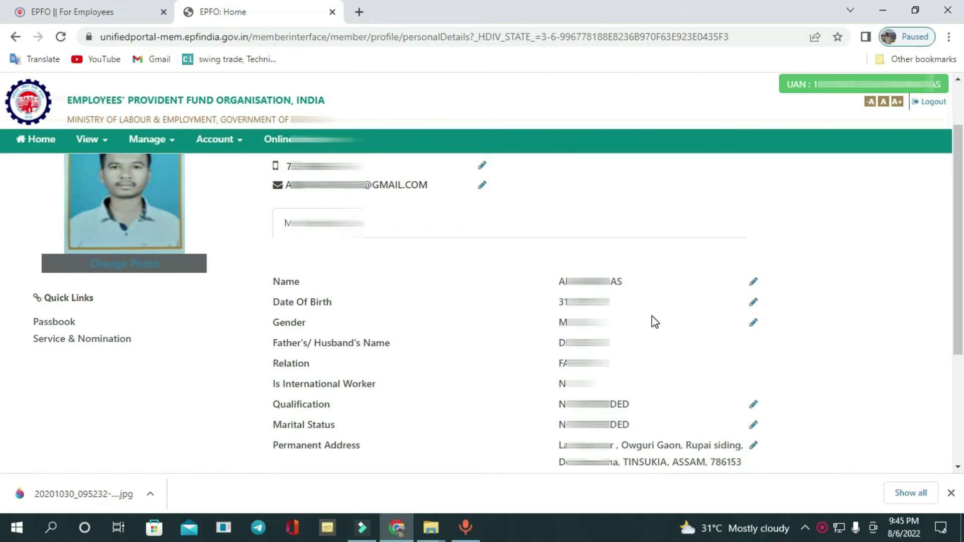
left_click(753, 284)
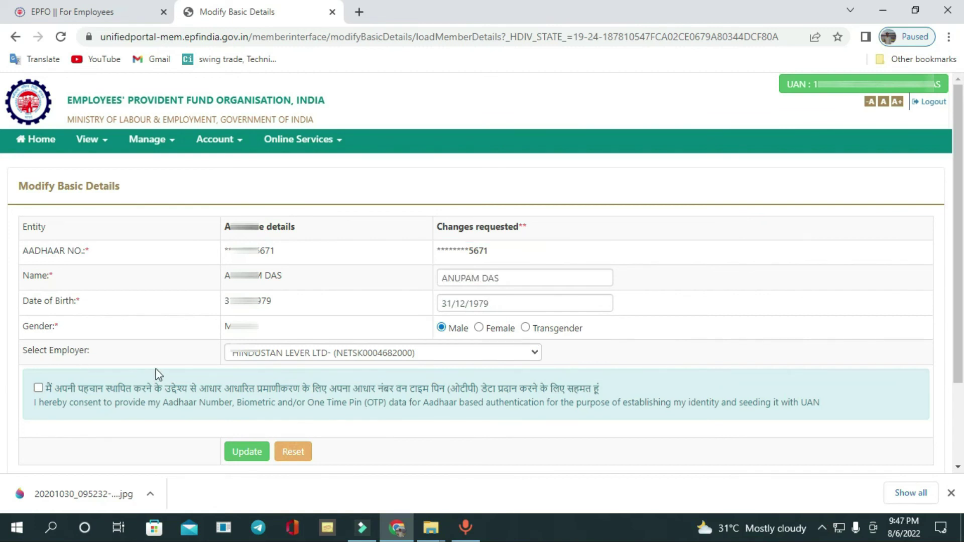
left_click(535, 353)
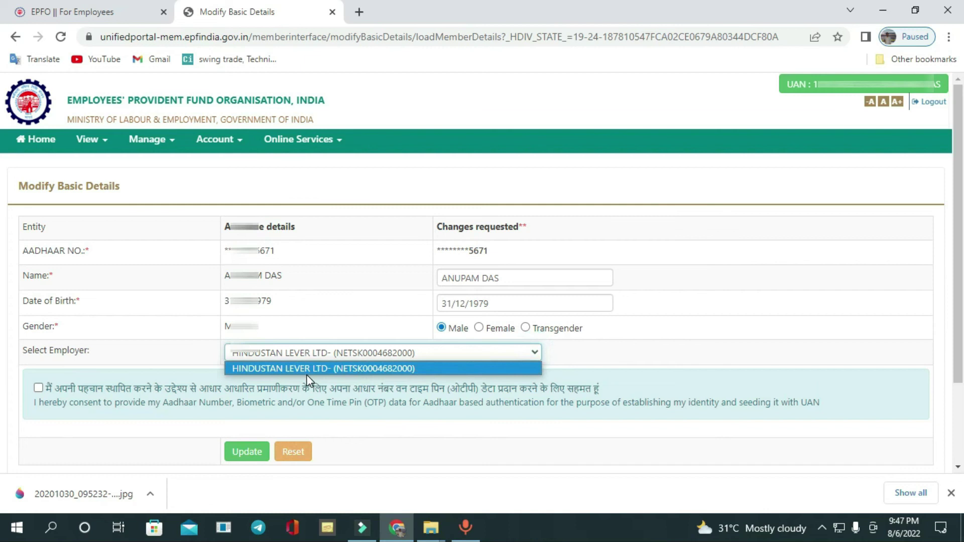
left_click(522, 357)
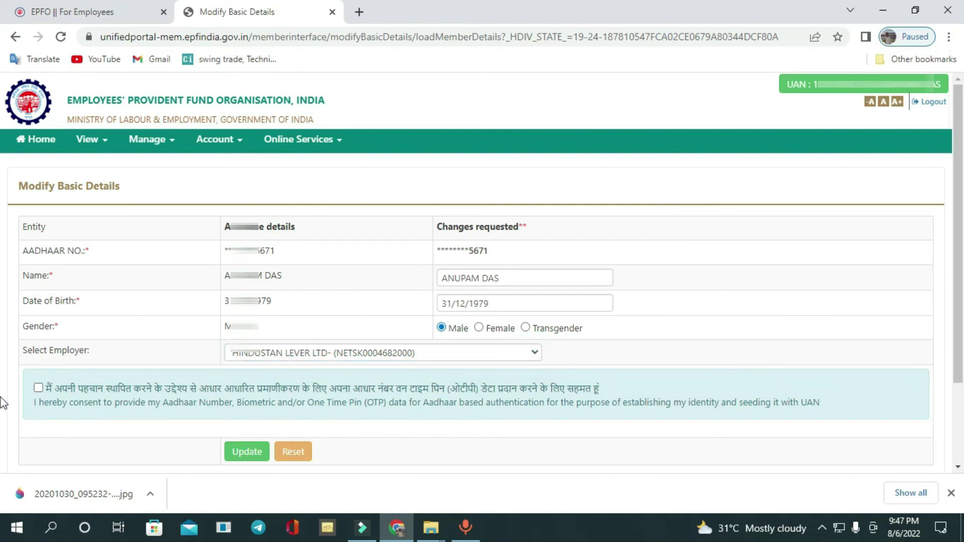
Give consent to Aadhaar-based authentication, submit the basic details update, and confirm the requested changes.
left_click(38, 388)
left_click(246, 452)
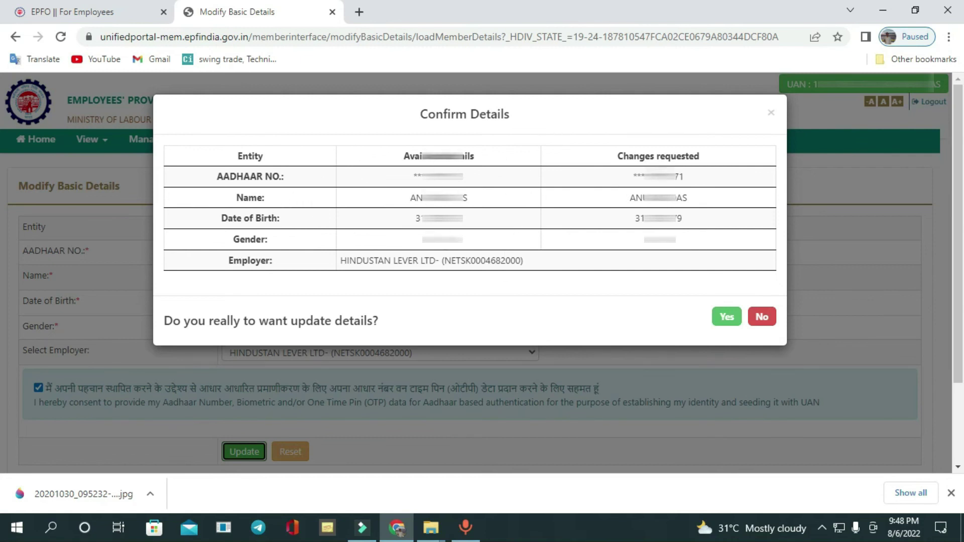
left_click(727, 317)
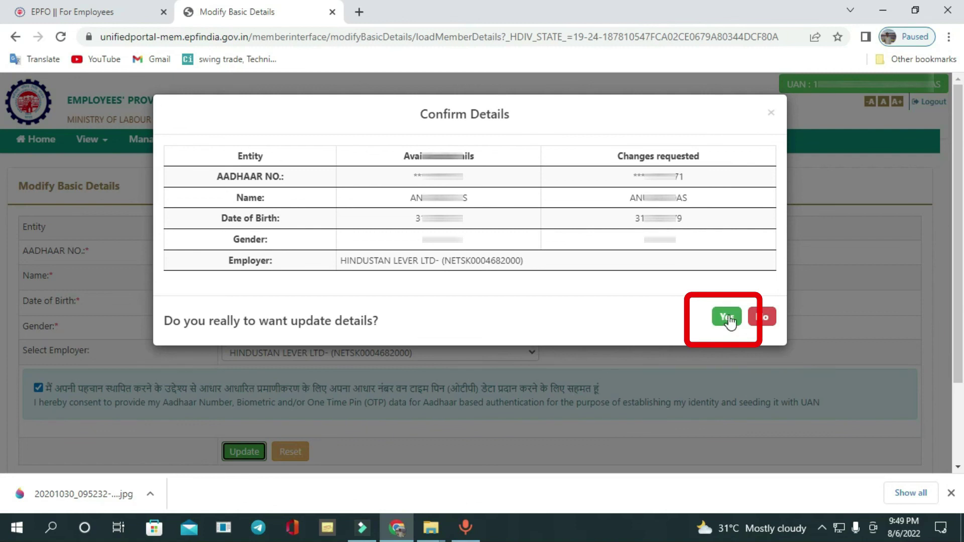